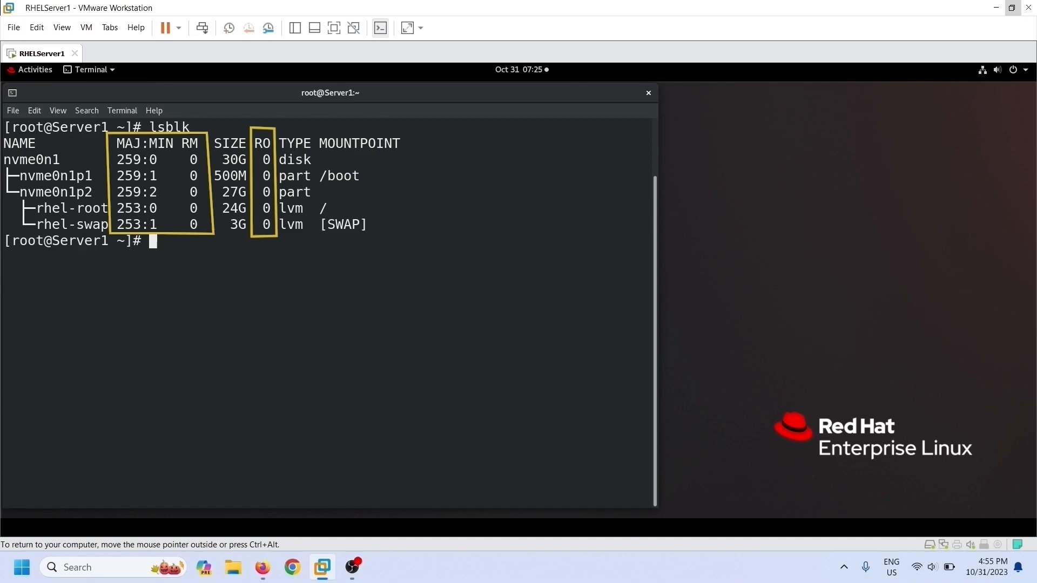
key("ctrl+shift+n")
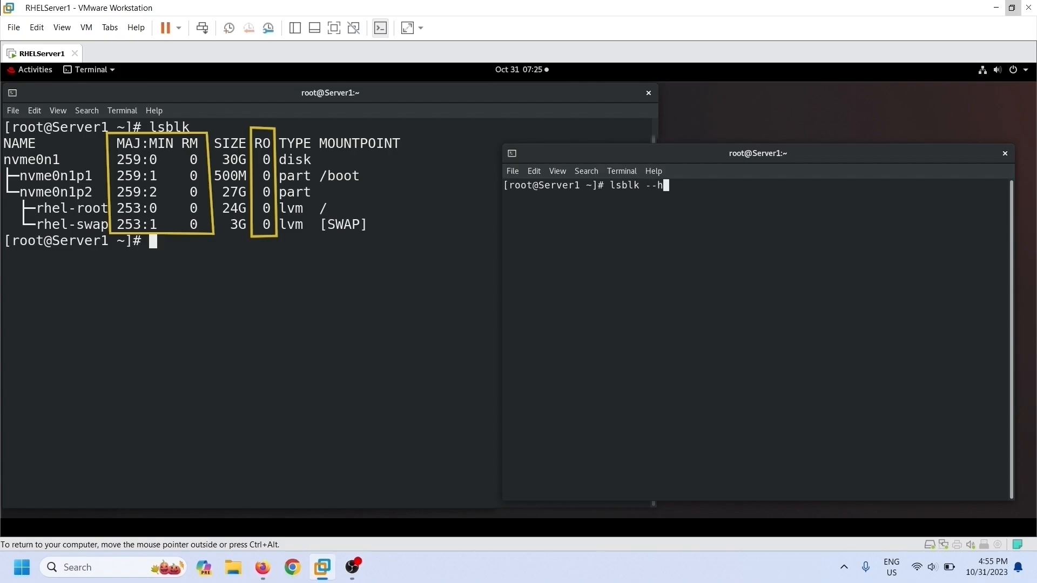
key("Return")
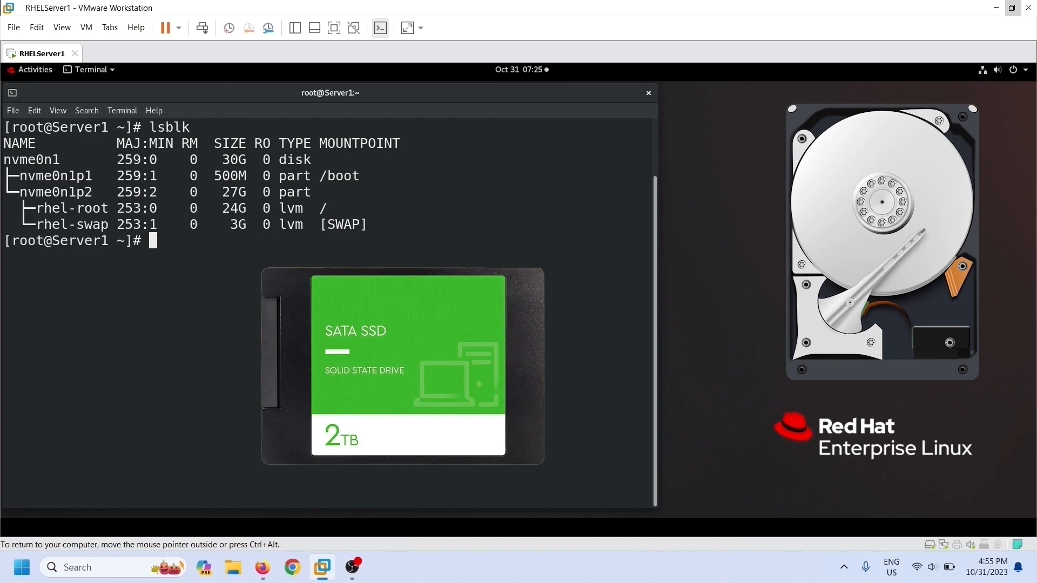
Step: Shut down the RHELServer1 guest using Power Off in the GNOME system menu
left_click(1013, 69)
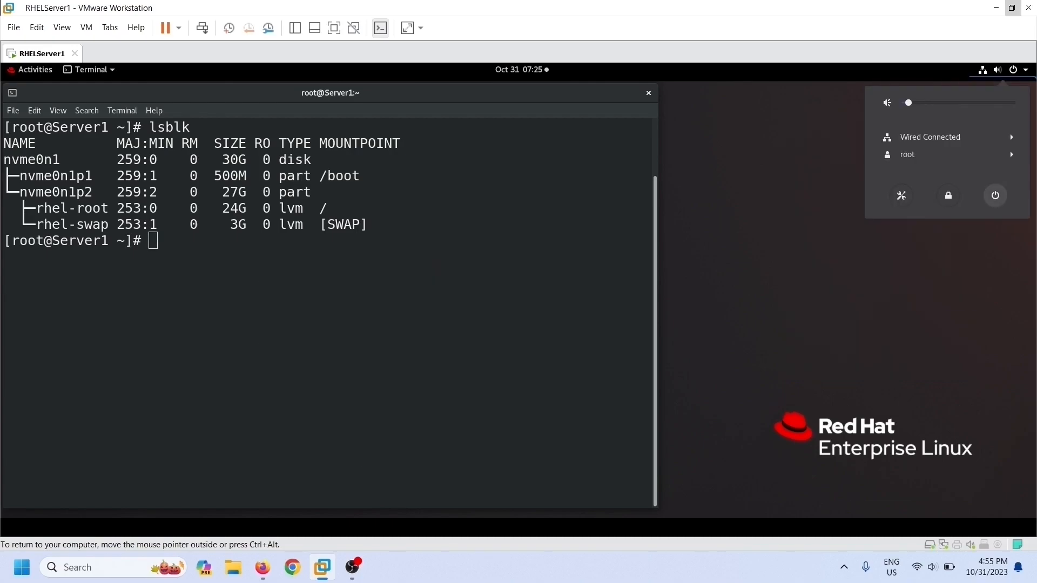
left_click(995, 195)
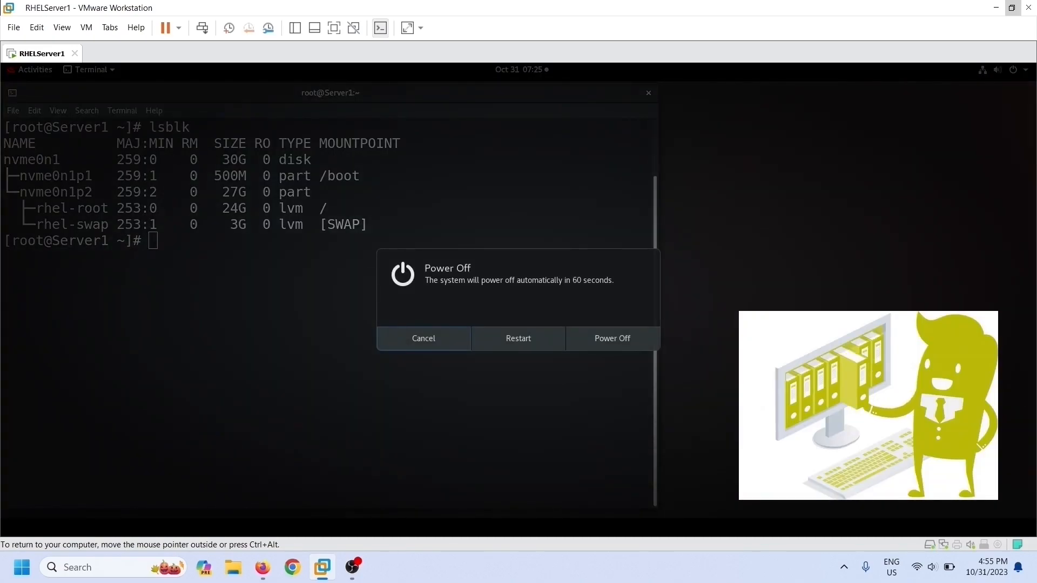
left_click(613, 338)
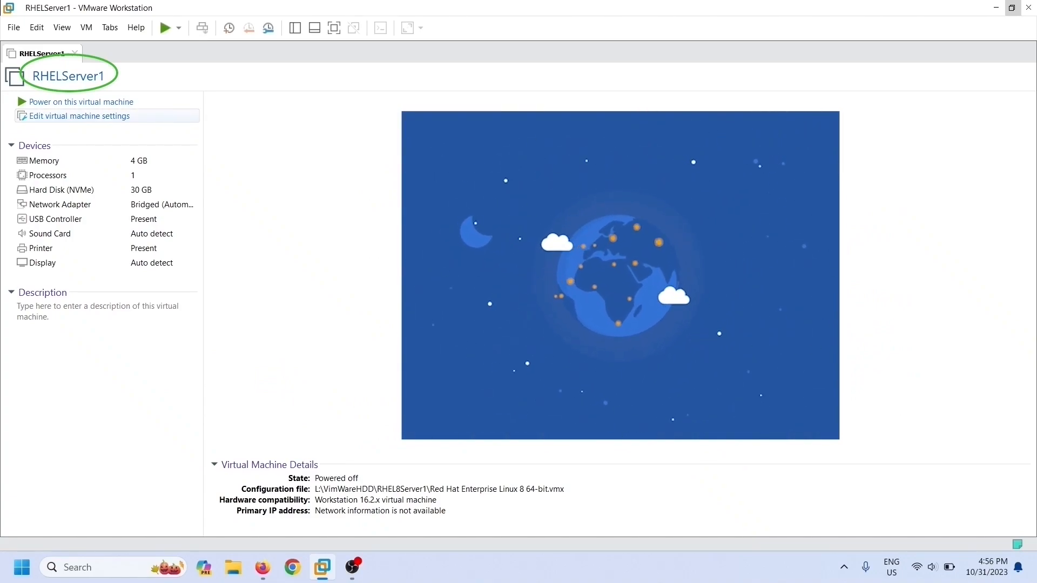
Step: Review RHELServer1's processor, disk, network, USB, sound, printer and display settings, then add new hardware
left_click(80, 116)
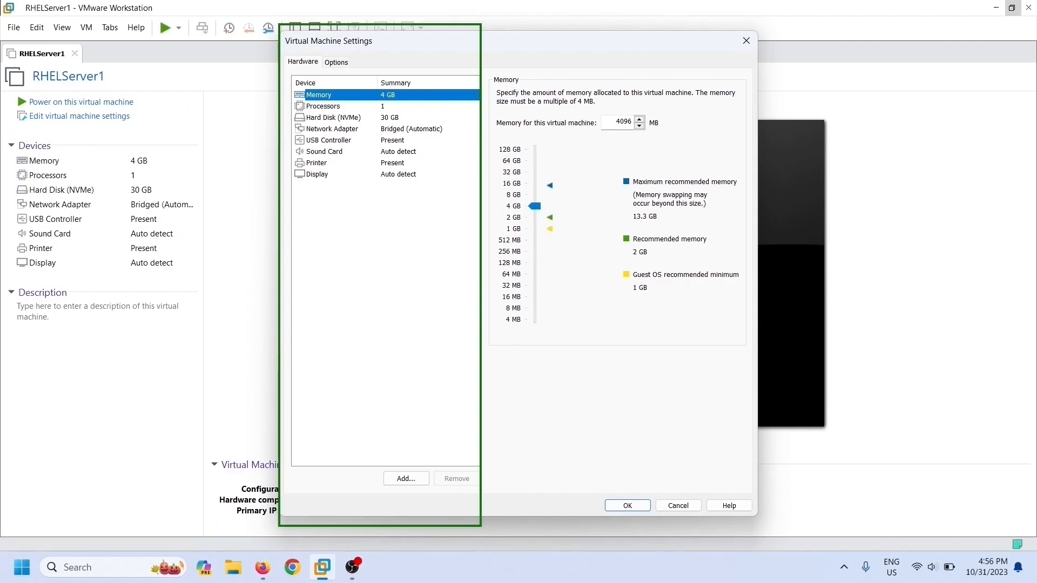
left_click(323, 107)
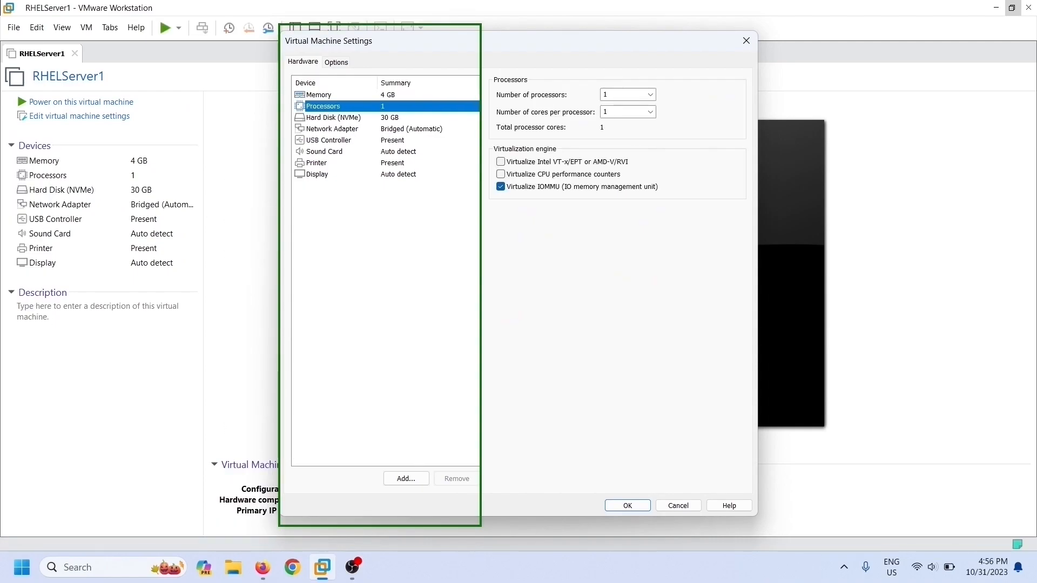
left_click(334, 117)
left_click(332, 130)
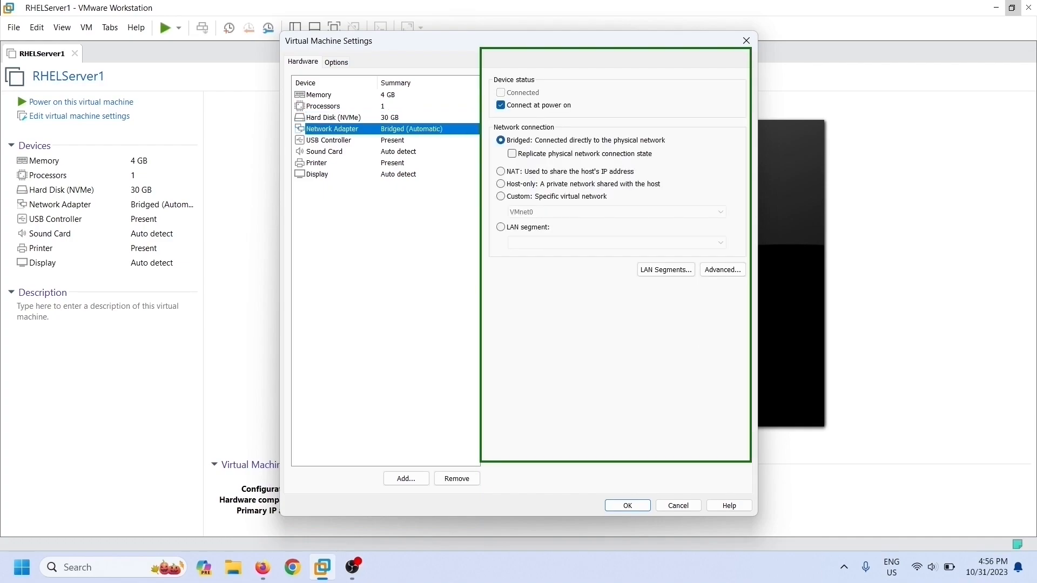
left_click(328, 141)
left_click(324, 152)
left_click(317, 164)
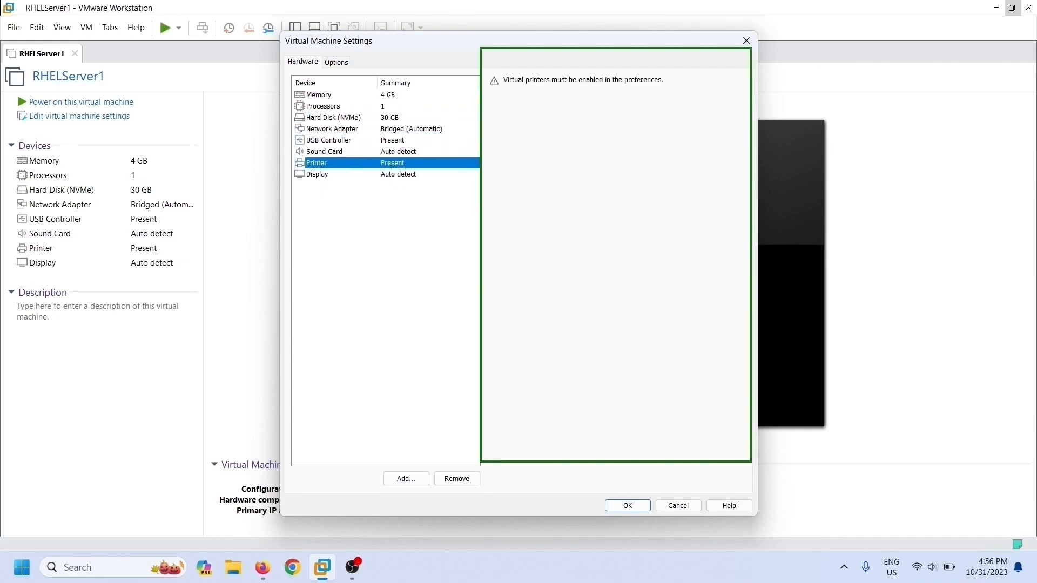
left_click(317, 174)
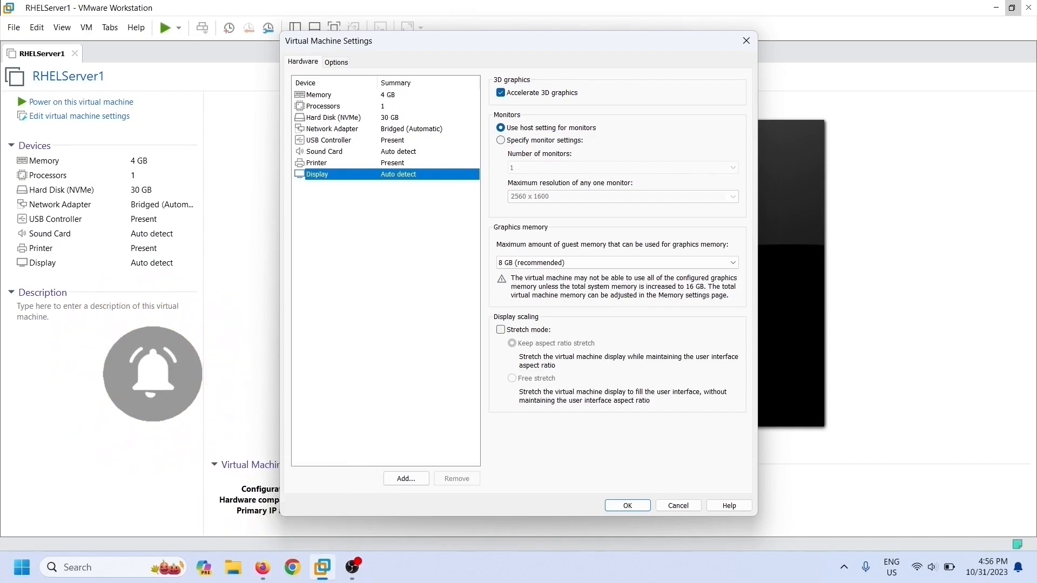
left_click(407, 479)
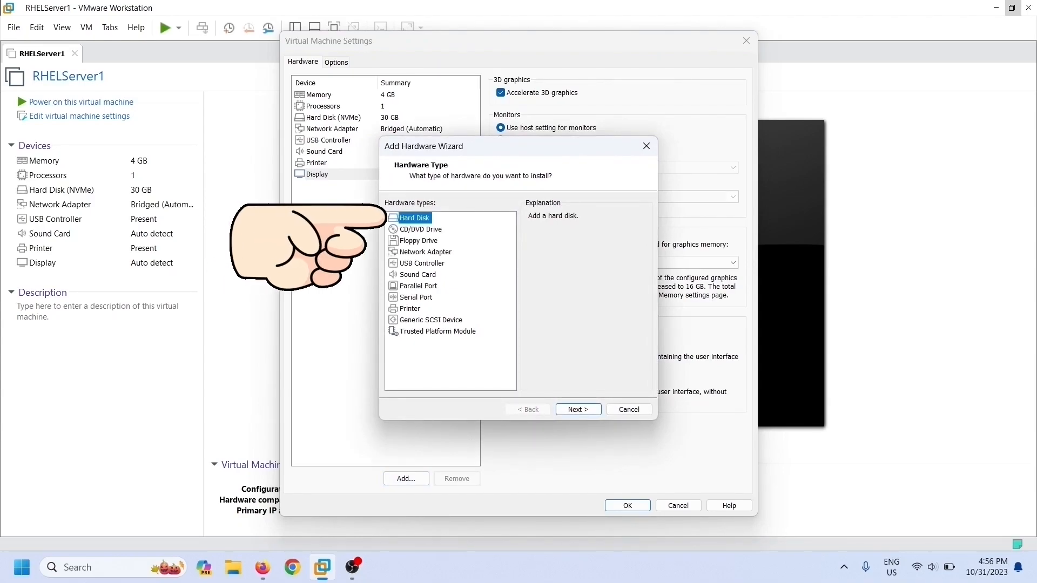
Step: Choose Hard Disk as the hardware type to add
left_click(578, 409)
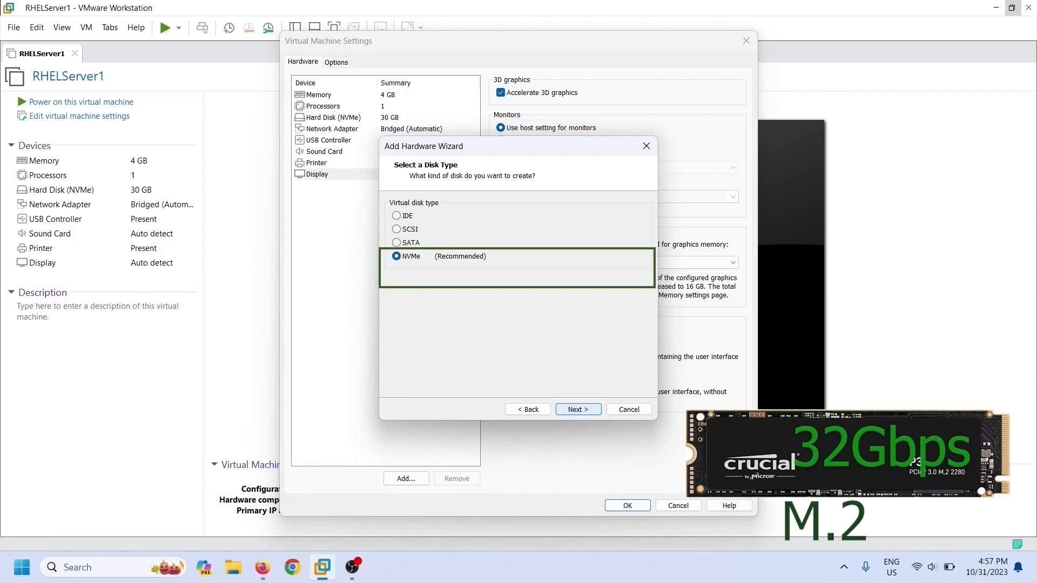
Step: Accept NVMe as the virtual disk type
key("Return")
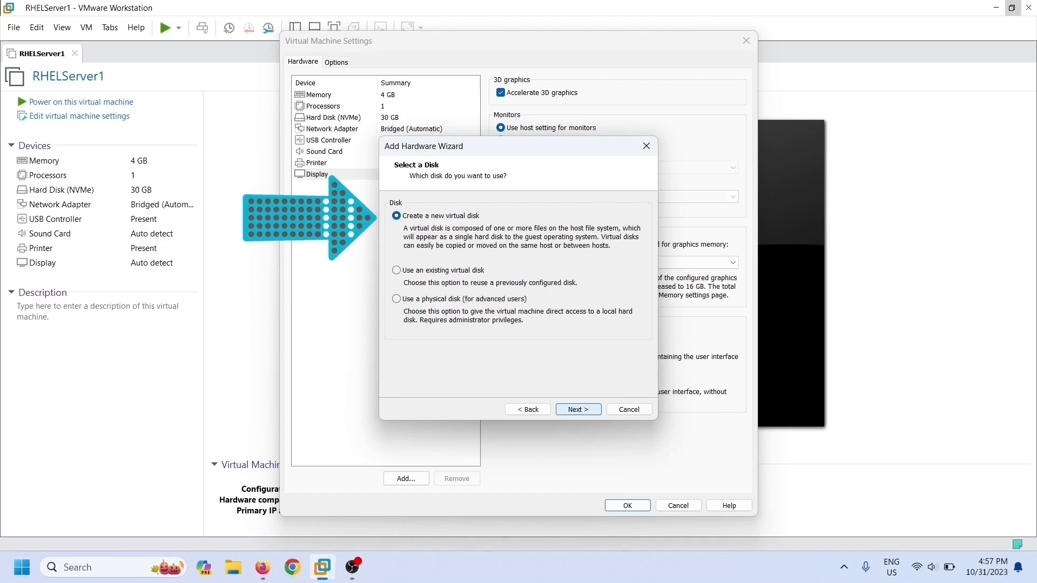
Step: Choose to create a new virtual disk
key("Return")
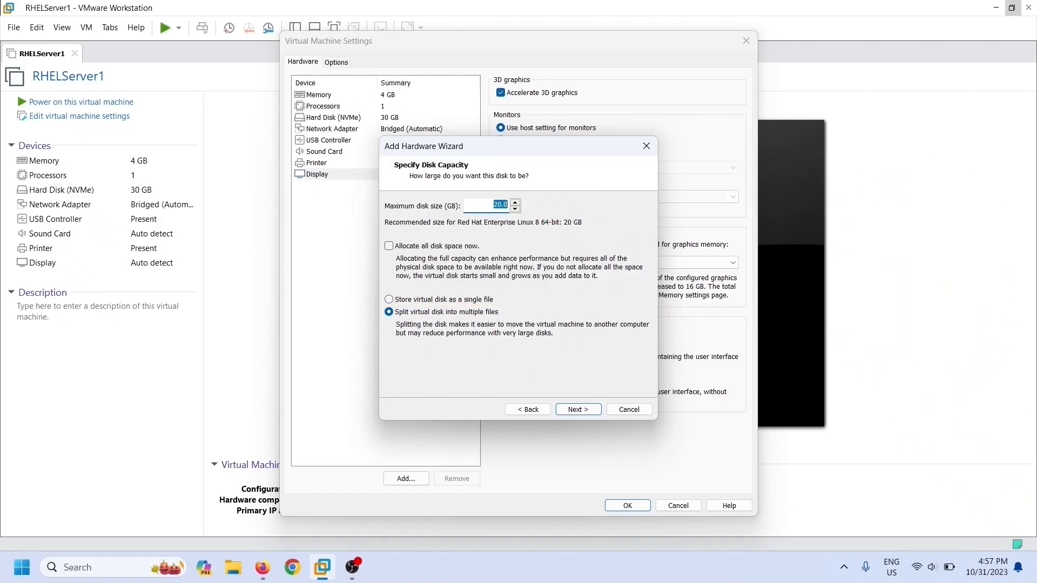
Step: Make the new disk 4 GB, fully preallocated as a single file, and continue
left_click(502, 205)
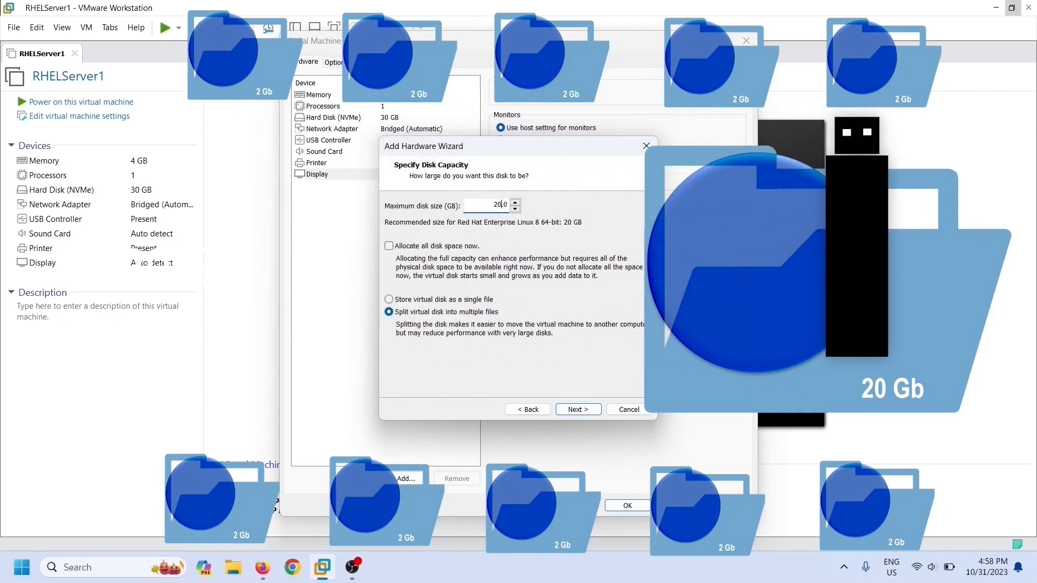
key("BackSpace")
key("BackSpace")
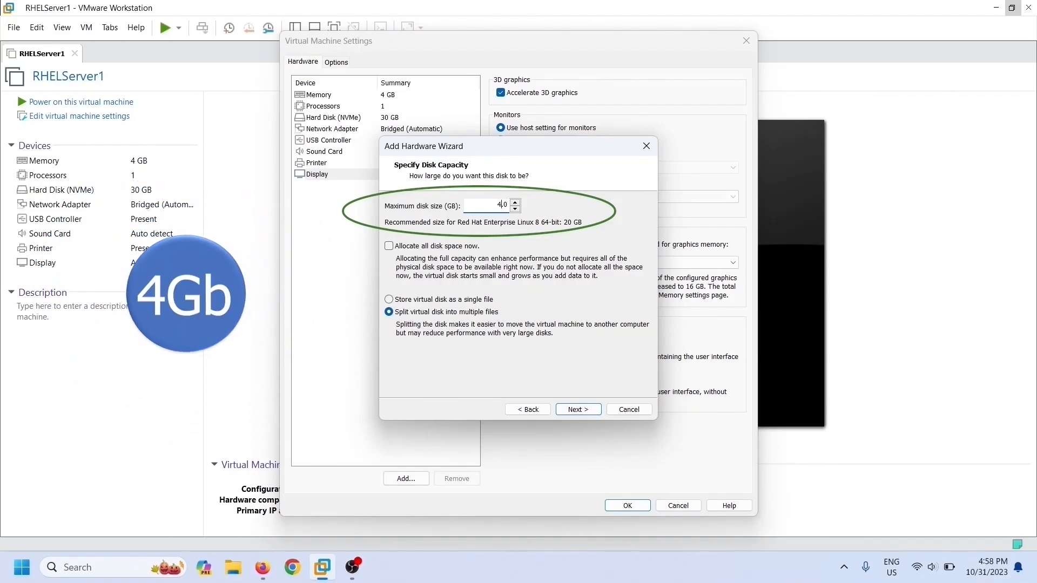
left_click(389, 245)
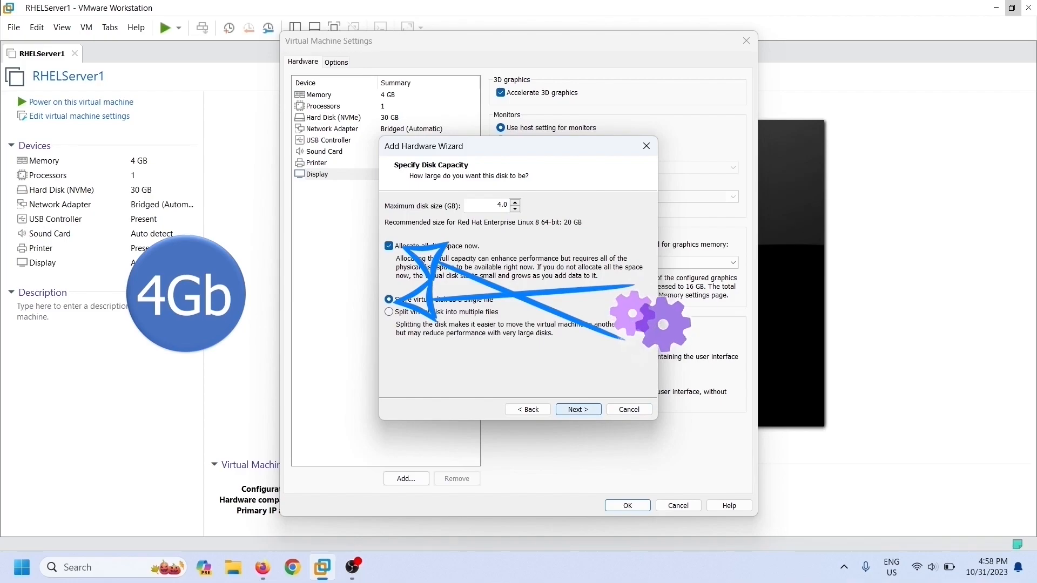
key("Return")
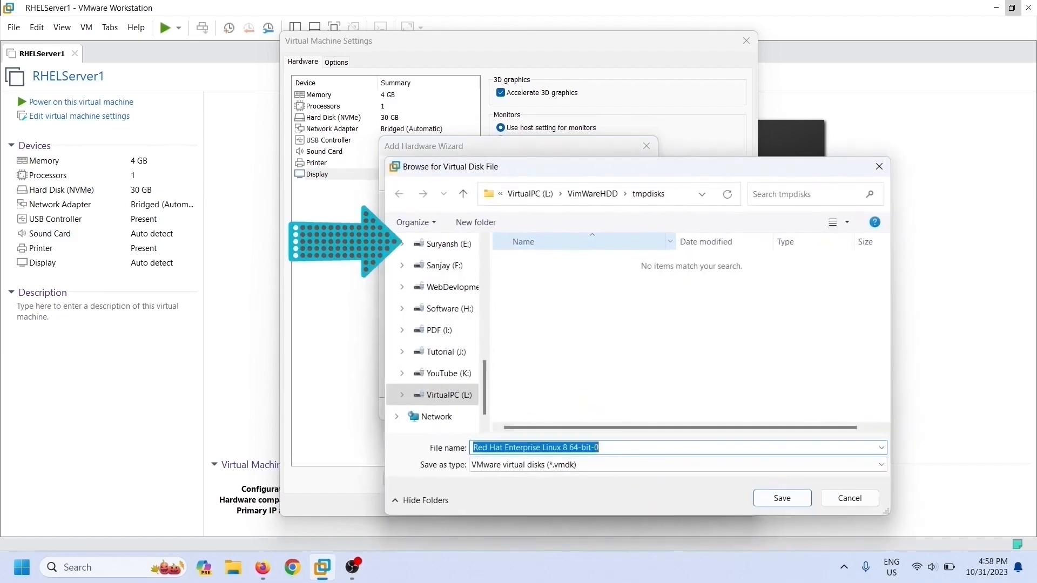
Step: Save the disk file in the tmpdisks folder and finish adding the 4 GB NVMe disk
key("Return")
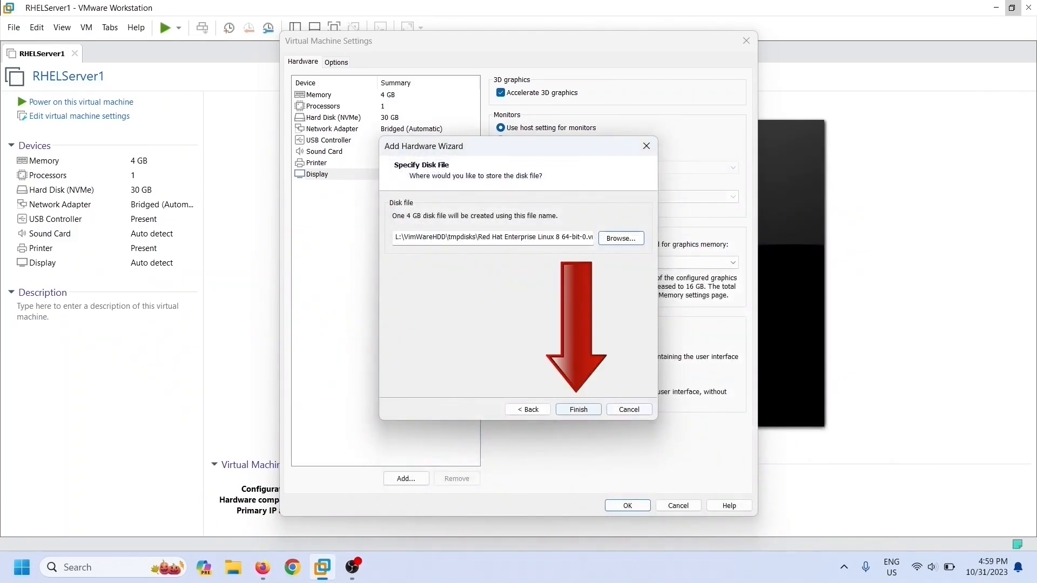
key("Return")
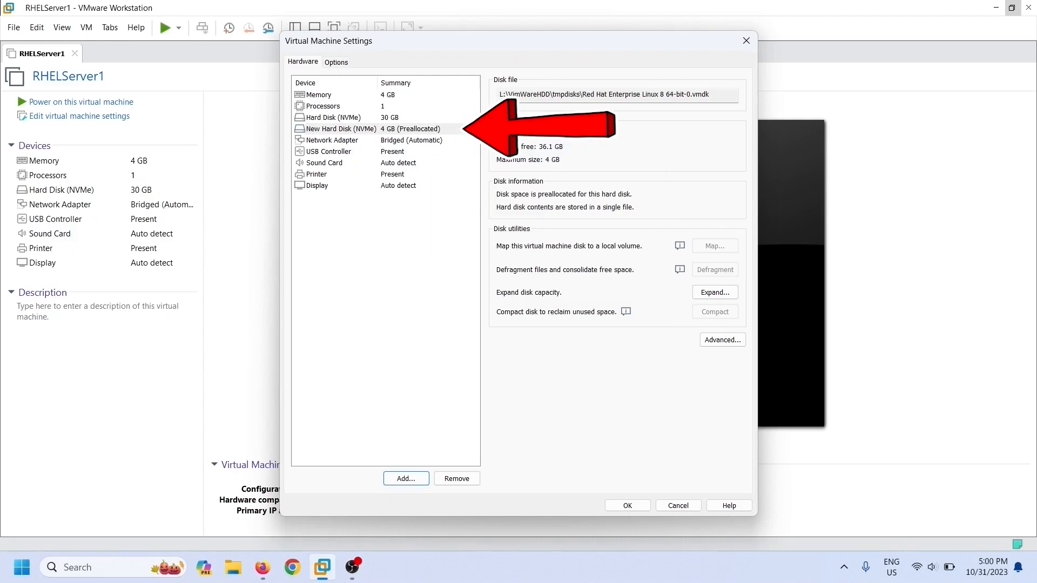
Step: Add a second new 4 GB preallocated hard disk of type SATA
key("alt+d")
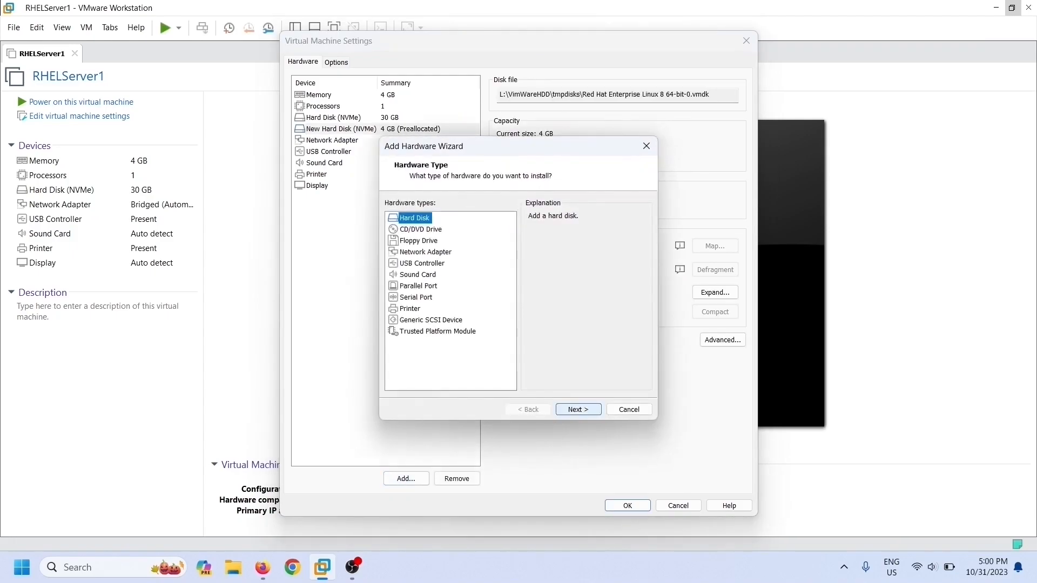
key("Return")
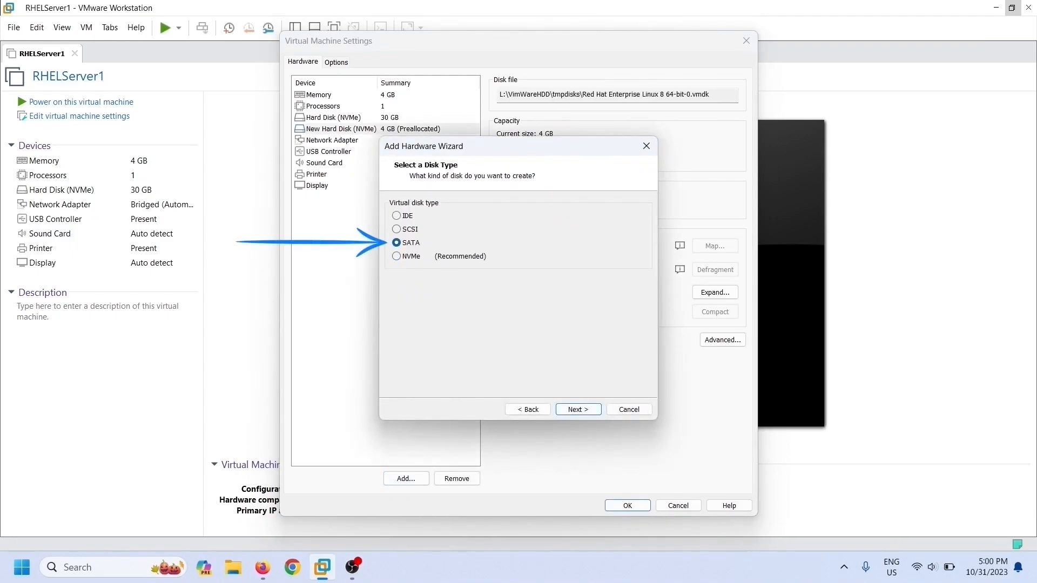
key("Return")
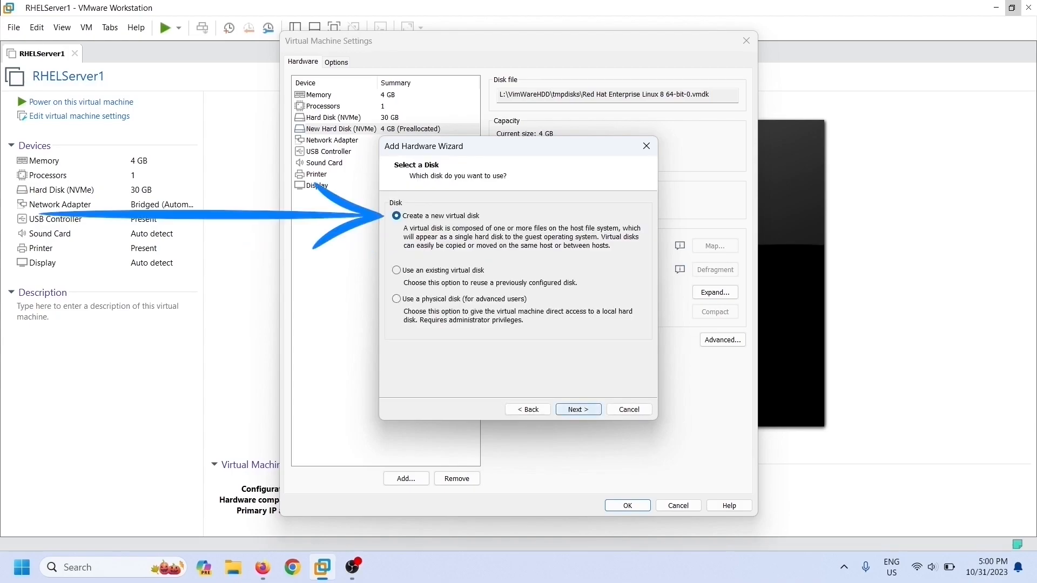
key("Return")
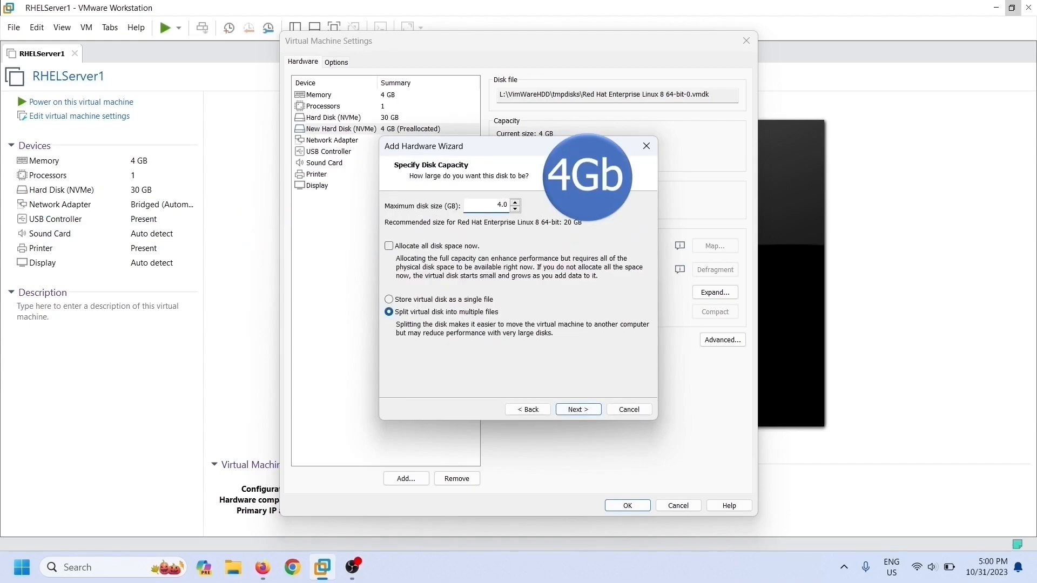
key("alt+a")
key("Return")
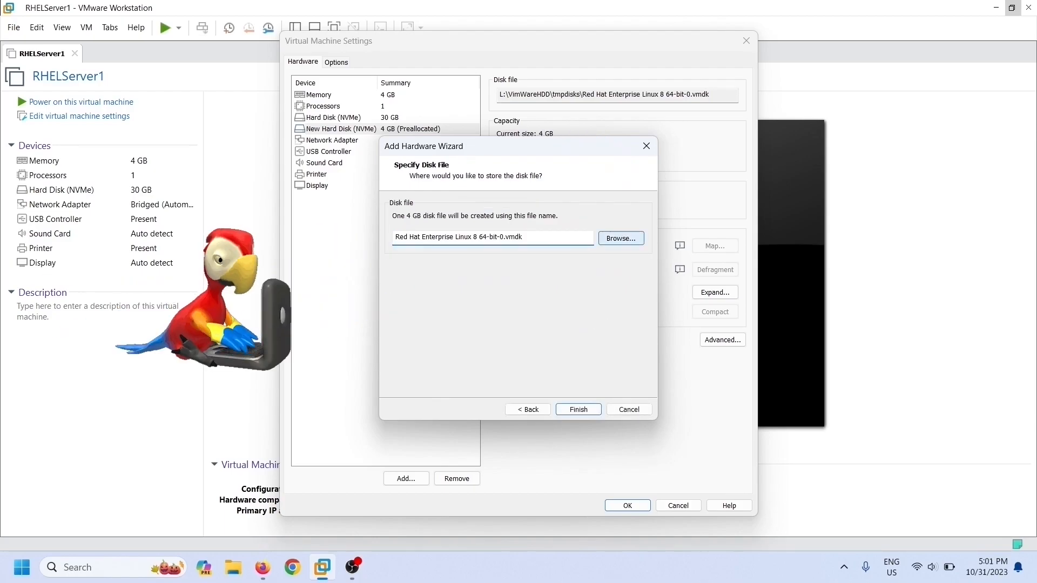
Step: Name its file ending in -1, finish, apply the settings and power on RHELServer1
key("alt+r")
key("End")
key("BackSpace")
key("BackSpace")
key("BackSpace")
key("BackSpace")
key("BackSpace")
key("BackSpace")
type("1")
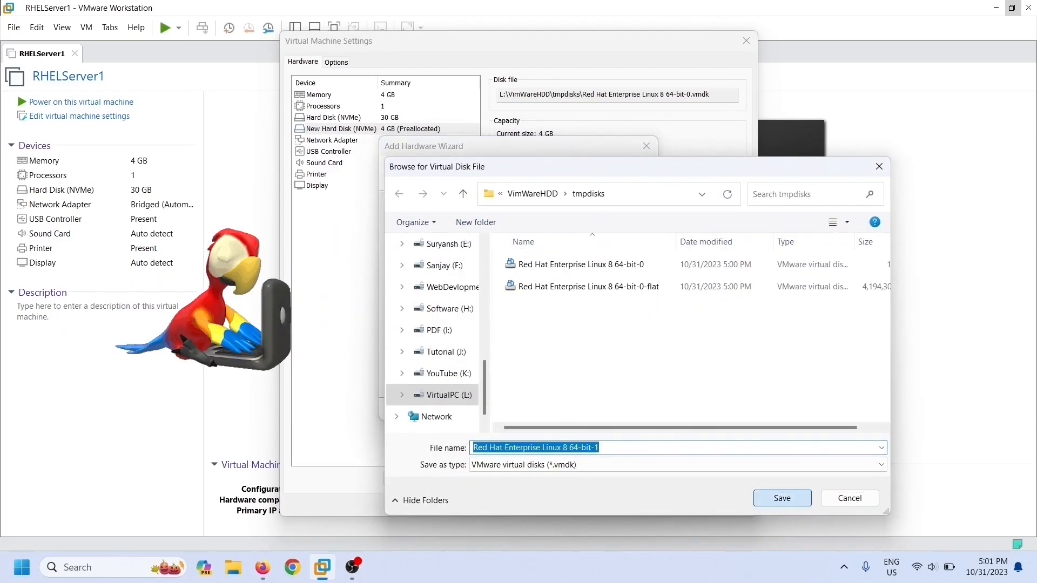
key("Return")
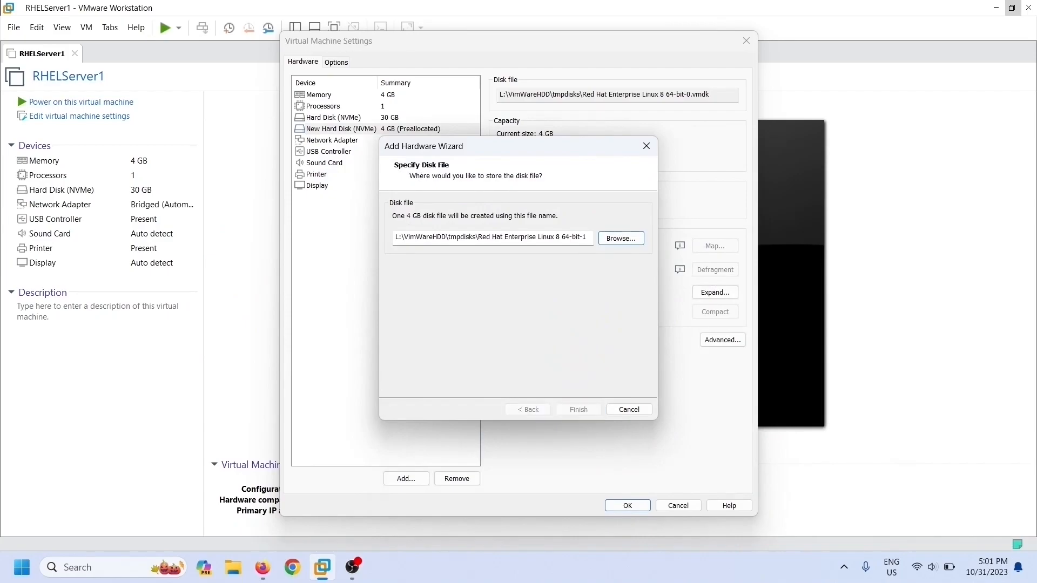
key("Return")
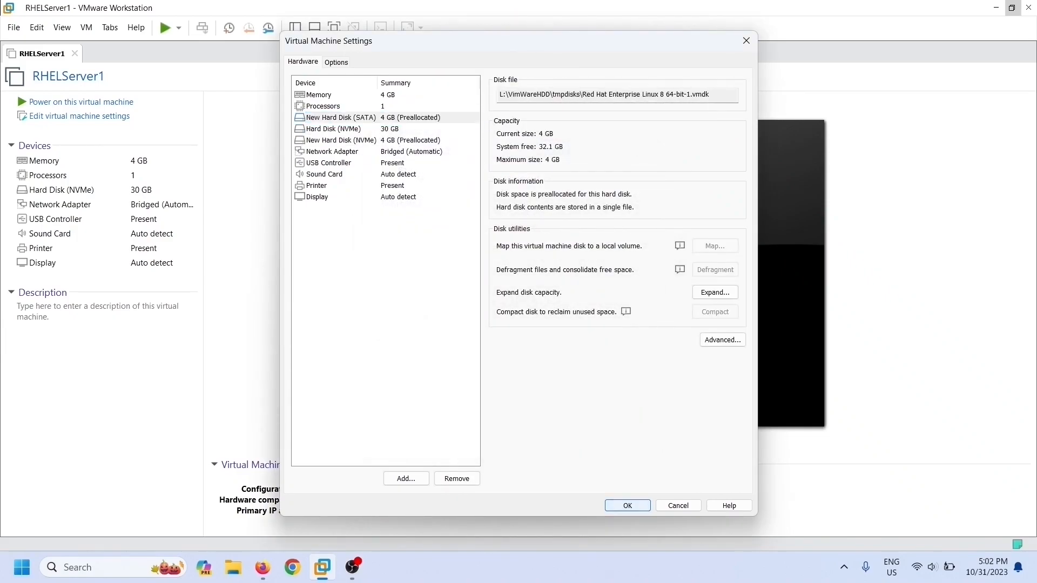
key("Return")
key("ctrl+b")
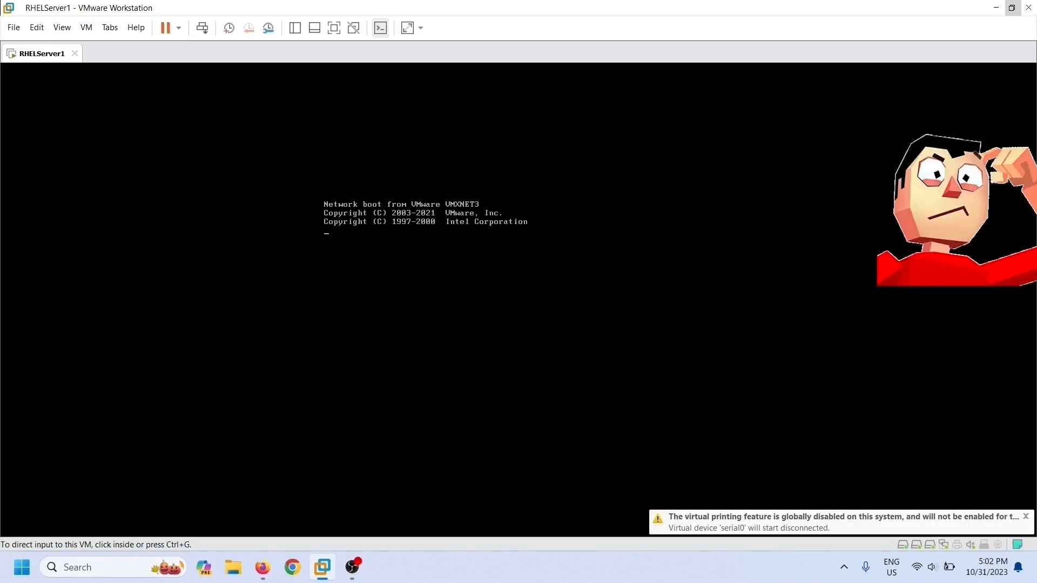
Step: Reset the virtual machine from VM > Power to enter BIOS setup
key("alt+m")
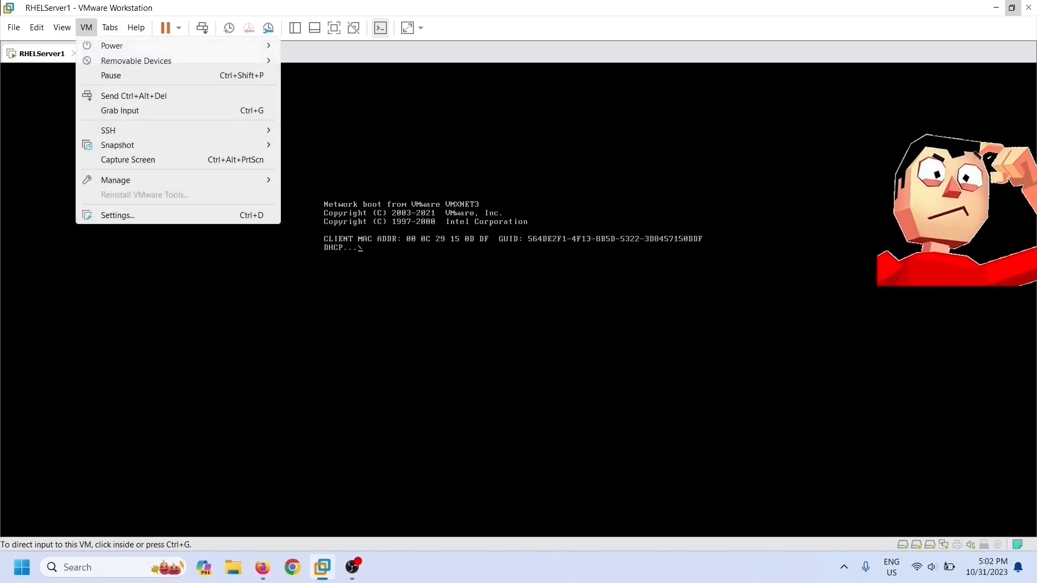
key("Right")
key("Down")
key("Down")
key("Down")
key("Down")
key("Down")
key("Return")
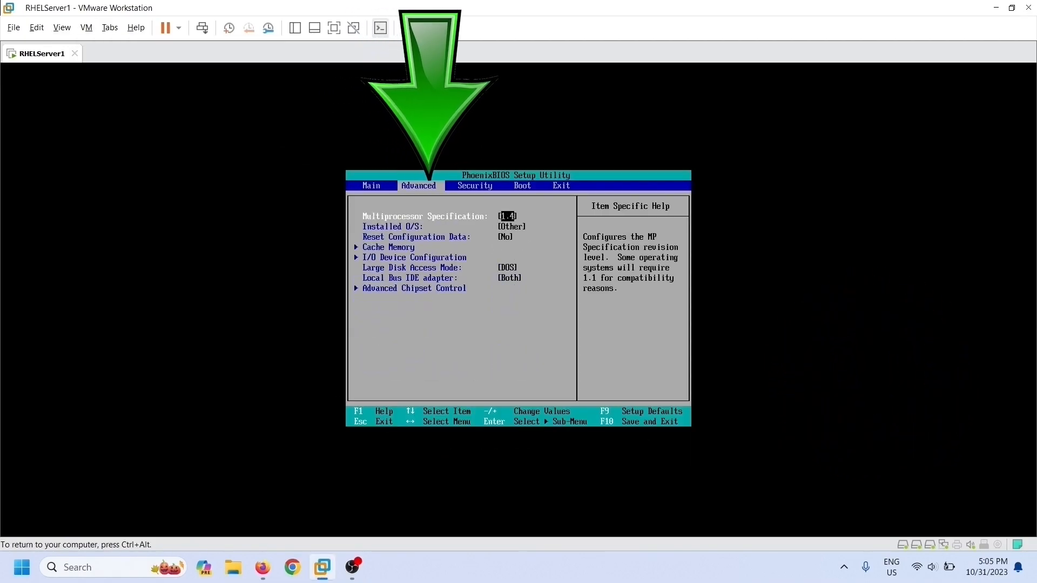
Step: On the BIOS Boot tab, move both NVMe drives above the SATA drive, then save and exit
key("Right")
key("Down")
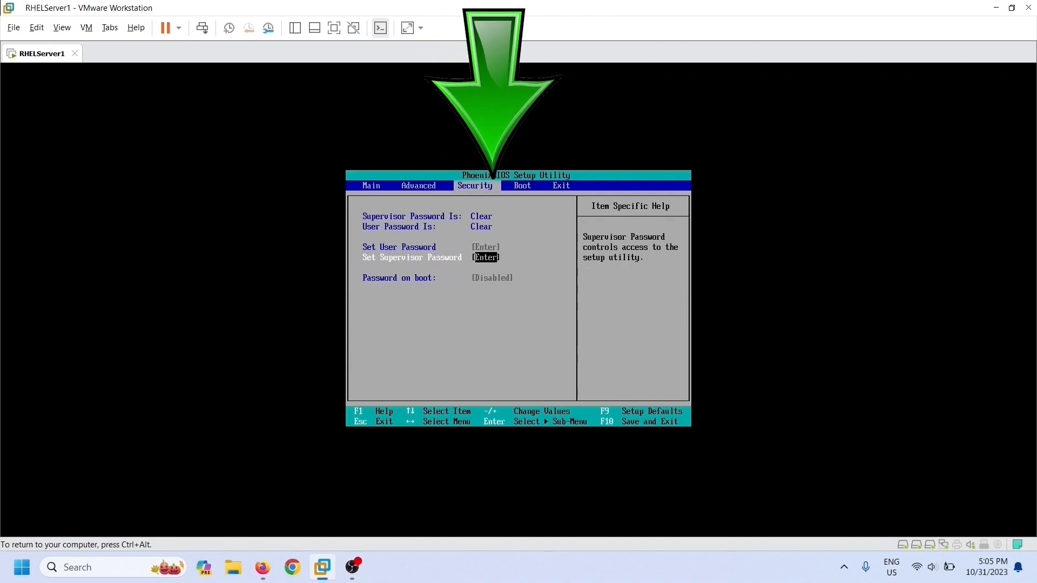
key("Right")
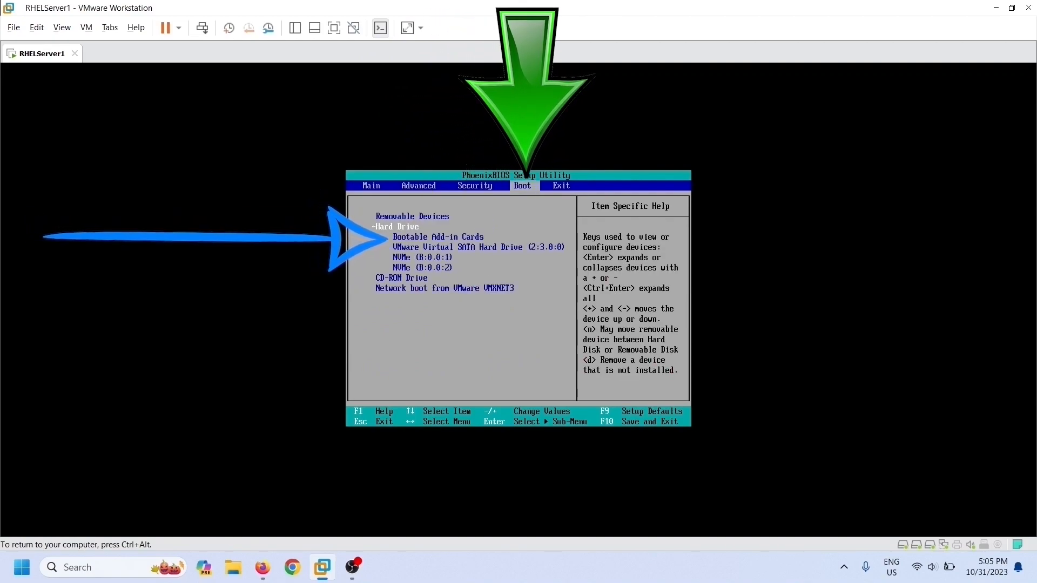
key("Down")
key("Down")
key("Down")
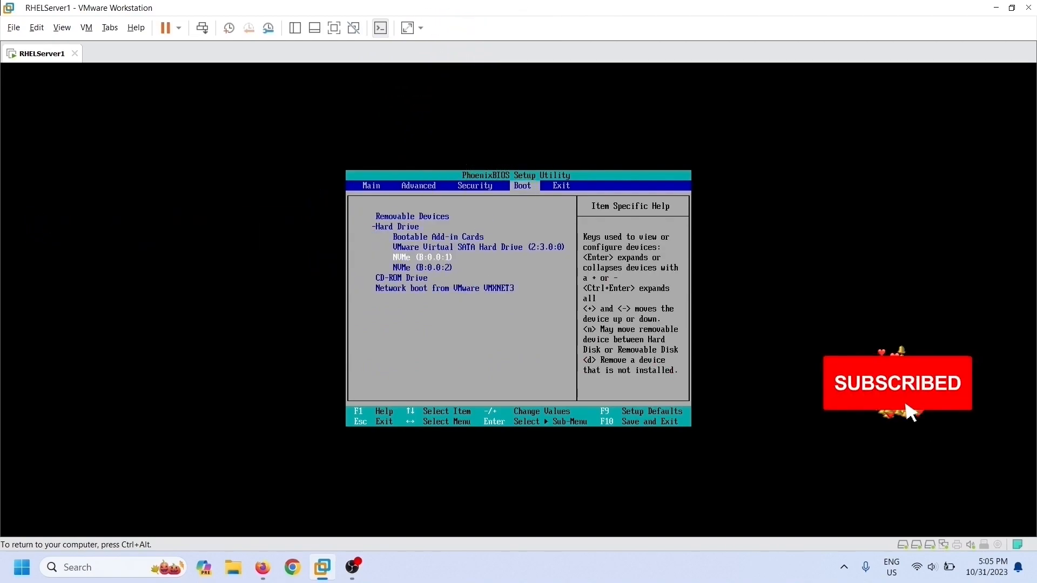
key("plus")
key("plus")
key("plus")
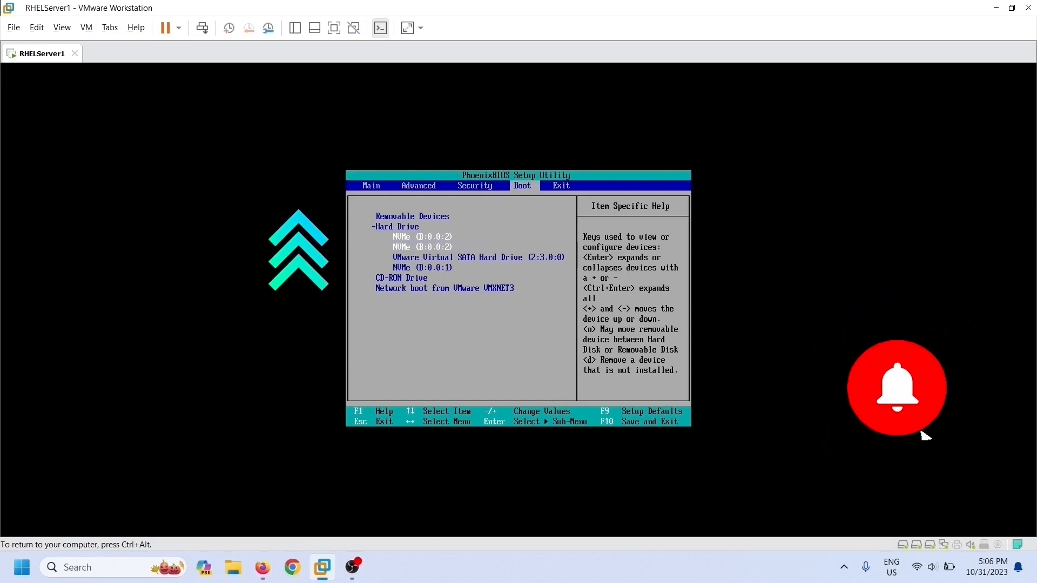
key("plus")
key("plus")
key("plus")
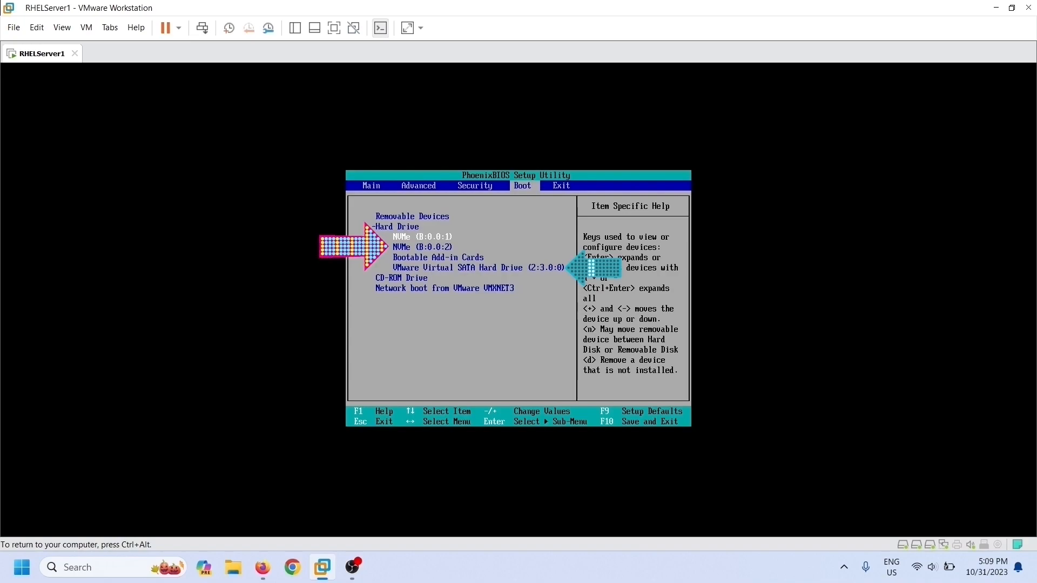
key("plus")
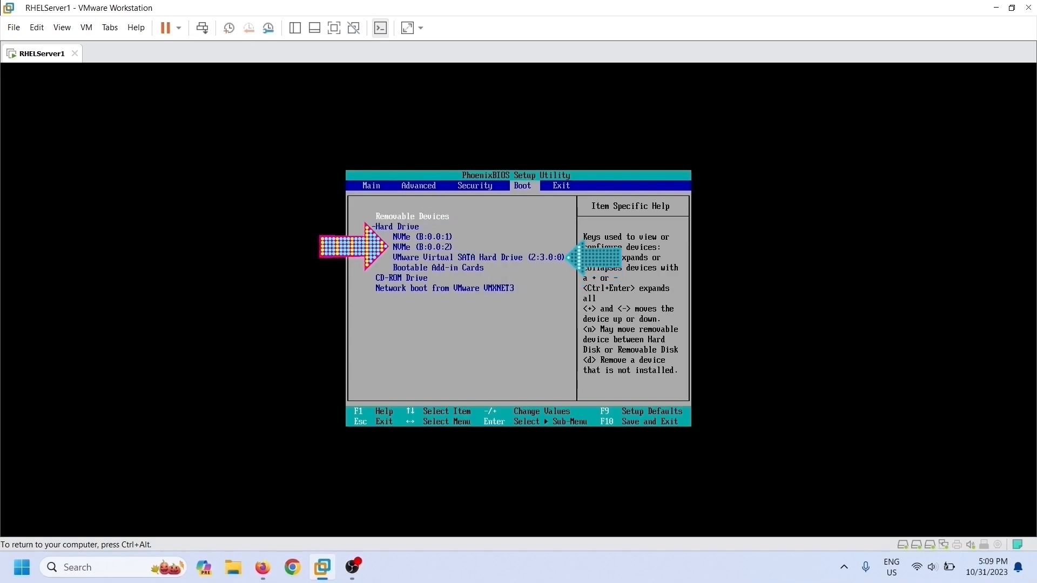
key("Right")
key("Return")
key("Return")
key("Return")
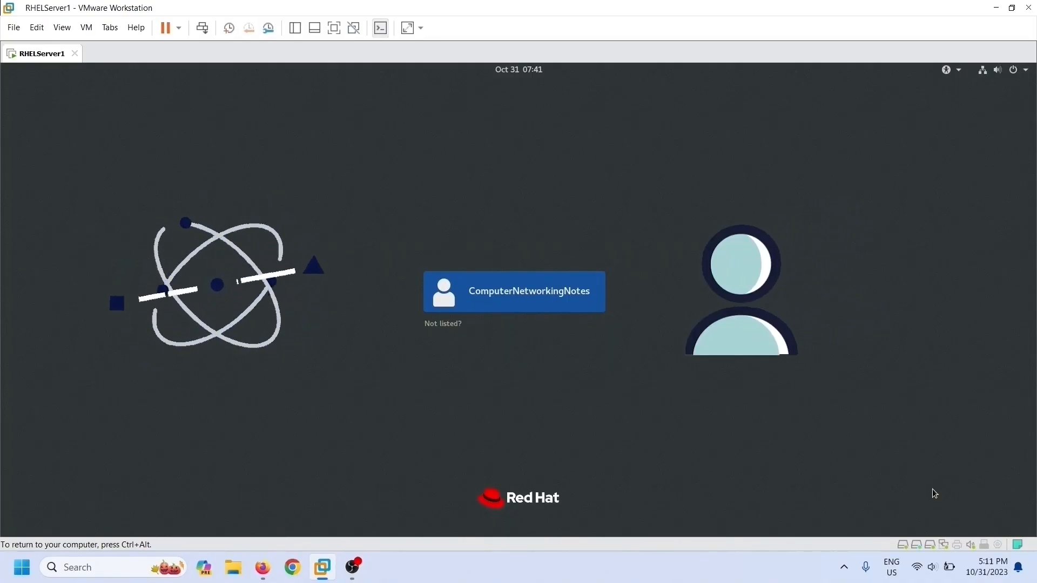
Step: Sign in to RHEL with the user account's password
key("Return")
type("r••••")
key("Return")
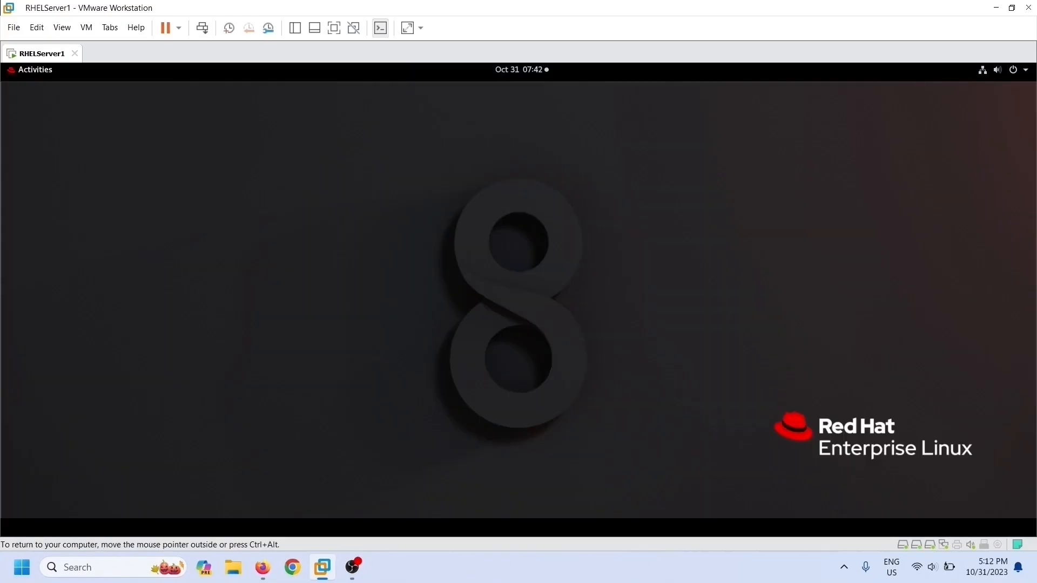
Step: Open a Terminal from Activities, zoom its text in three times, and place it top-left
key("super")
left_click(24, 408)
left_click(176, 168)
left_click(195, 215)
left_click(176, 168)
left_click(194, 215)
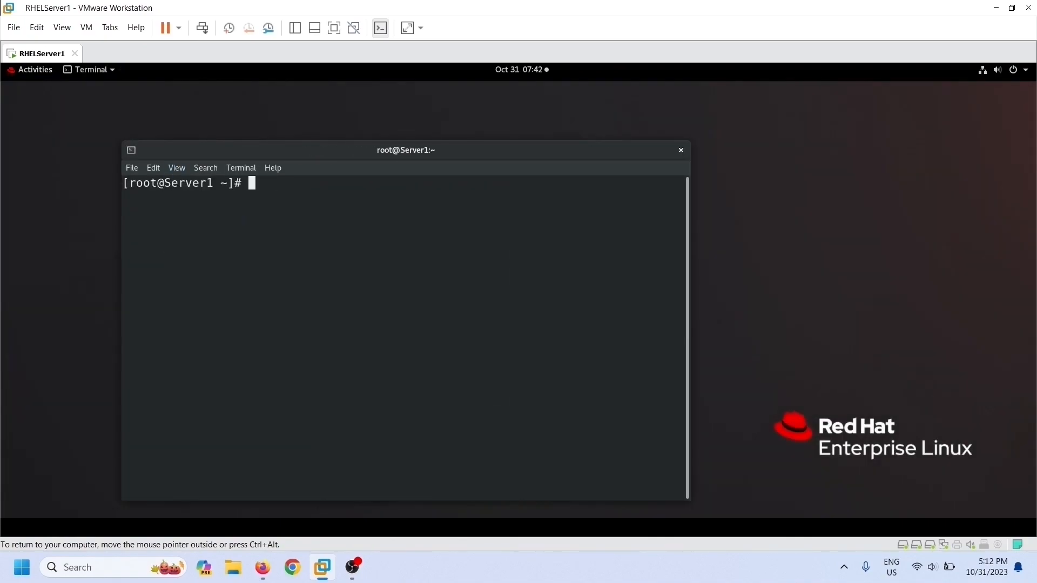
left_click(195, 215)
left_click_drag(270, 121, 150, 92)
Step: Run lsblk, showing sda 4G, nvme0n1 30G and nvme0n2 4G
type("lsblk")
key("Return")
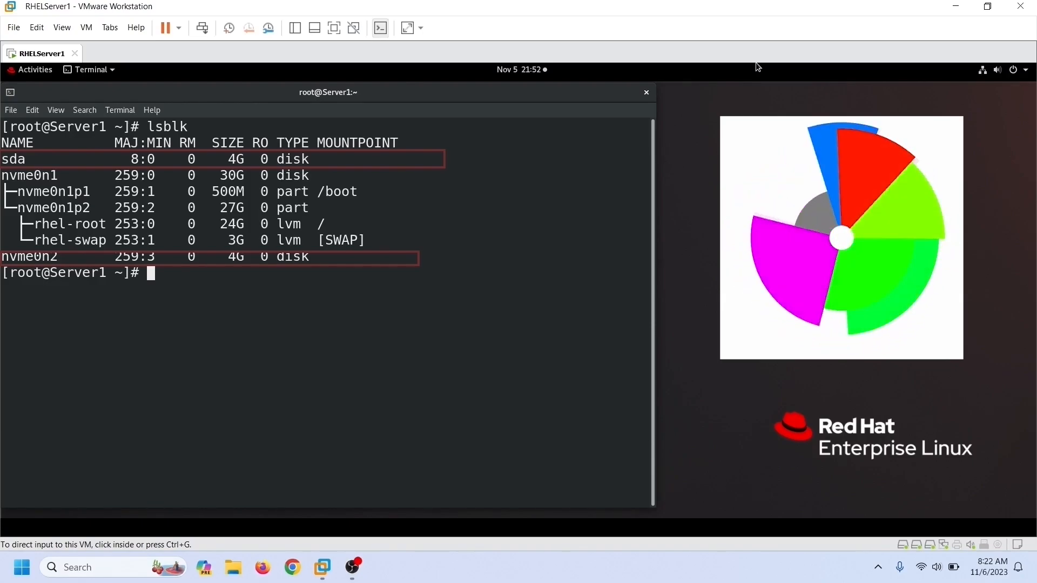
left_click(757, 66)
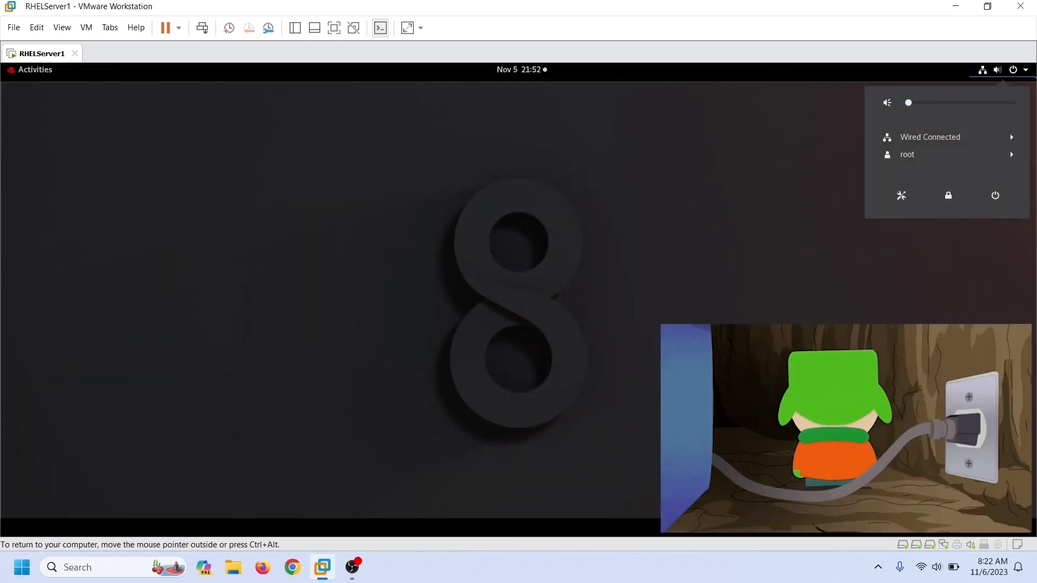
Step: Shut down RHELServer1, remove the 4 GB SATA hard disk from its settings, and power it back on
left_click(995, 195)
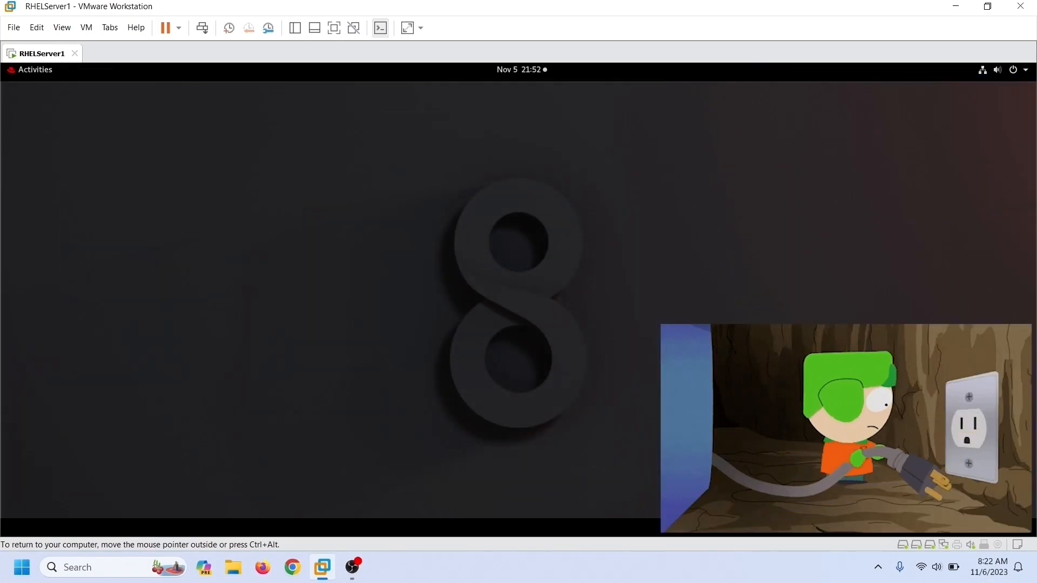
left_click(611, 338)
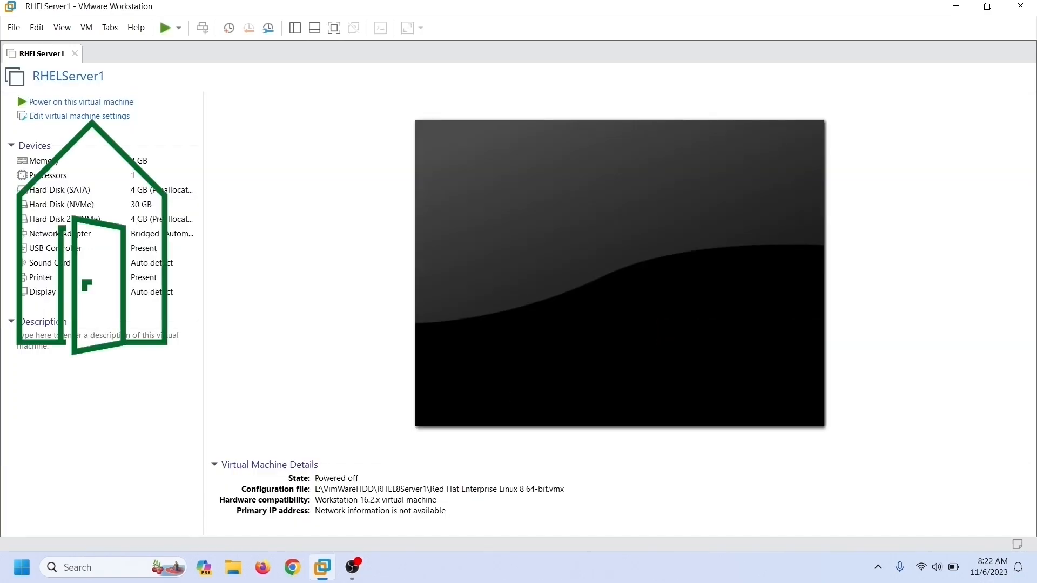
left_click(80, 116)
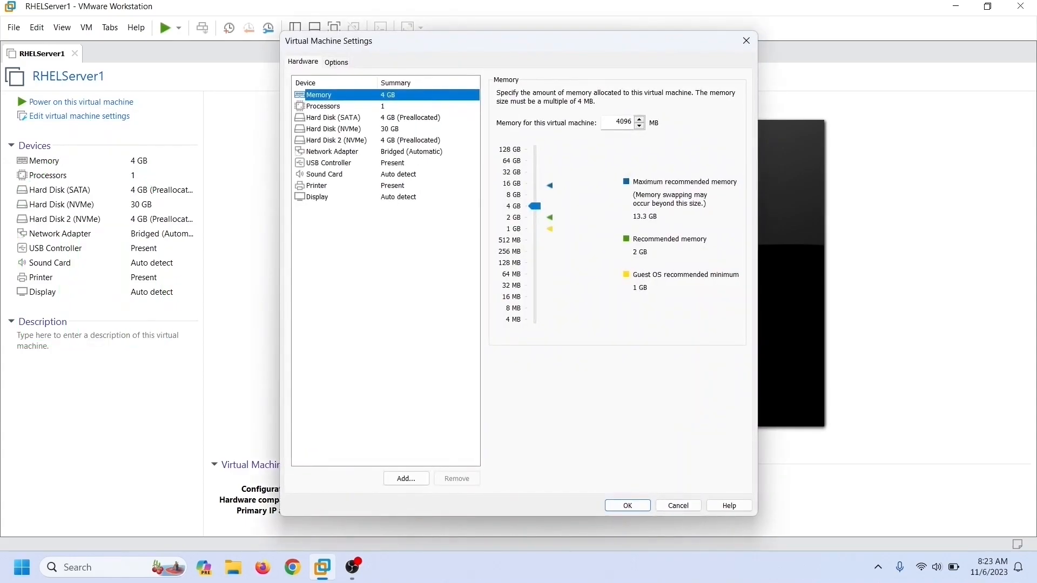
left_click(333, 118)
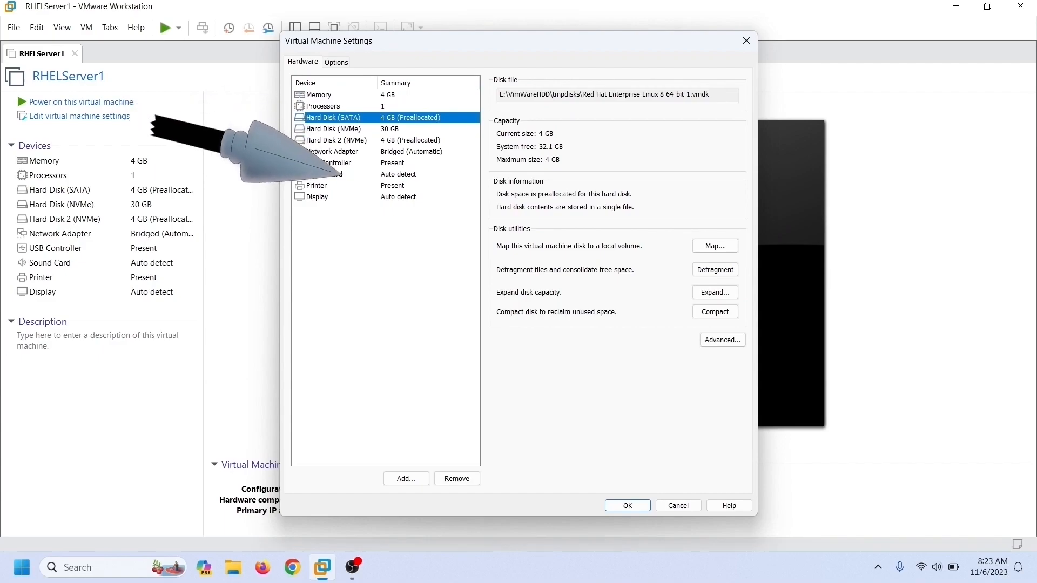
left_click(457, 479)
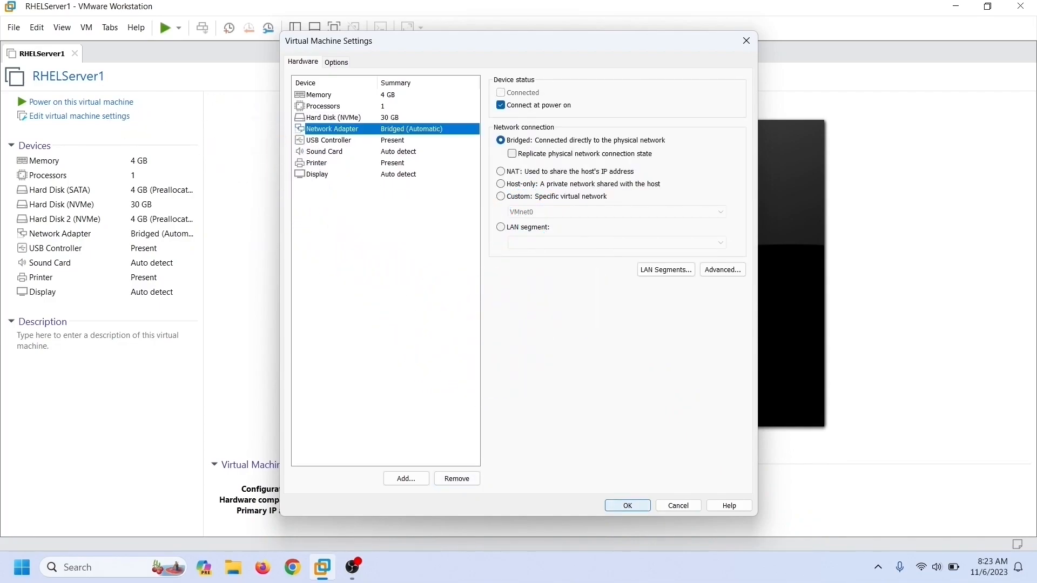
left_click(627, 506)
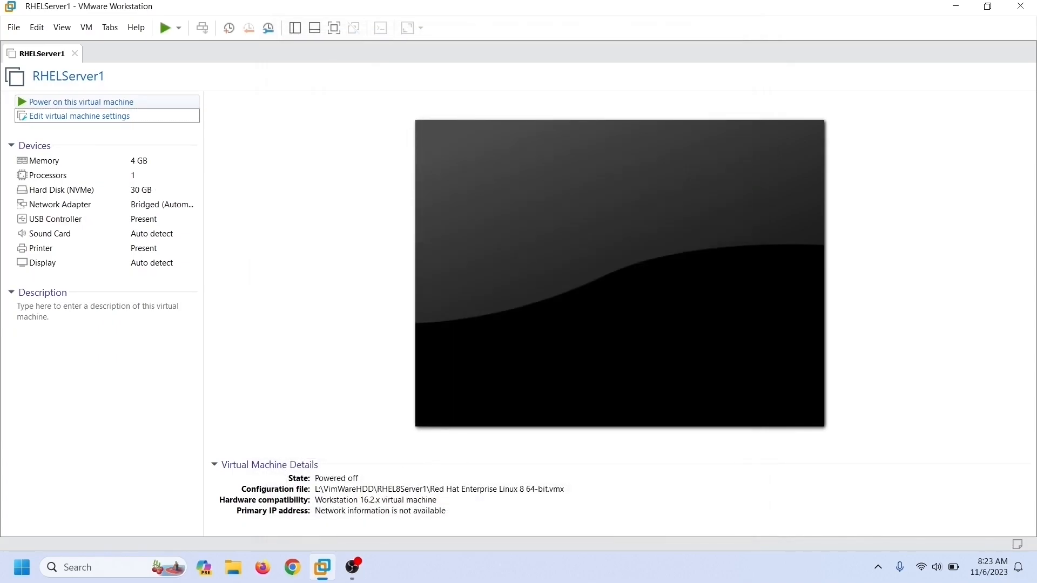
left_click(81, 102)
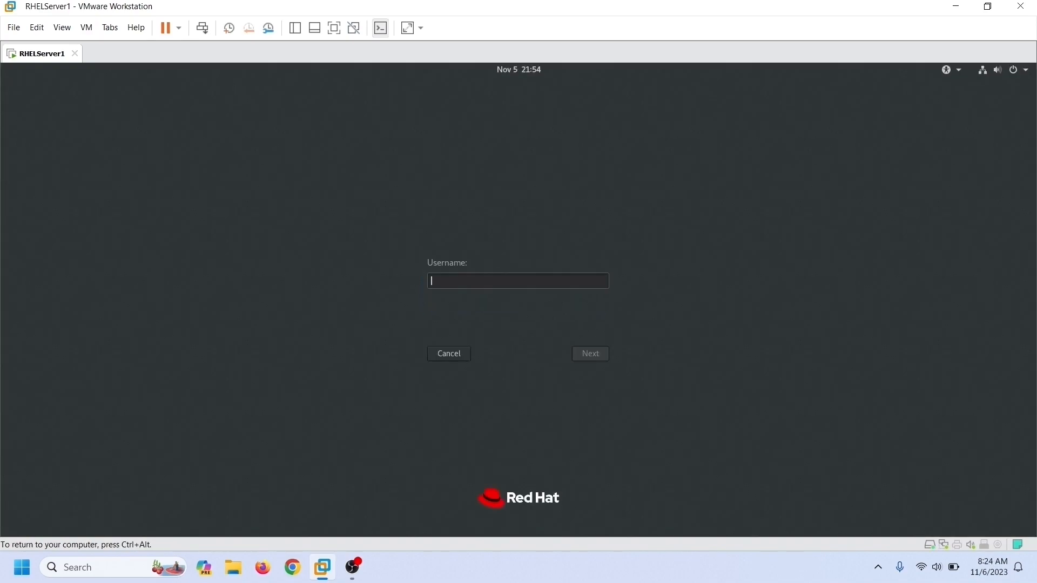
Step: Log in to RHEL as root with the account password
type("root")
key("Return")
type("redhat")
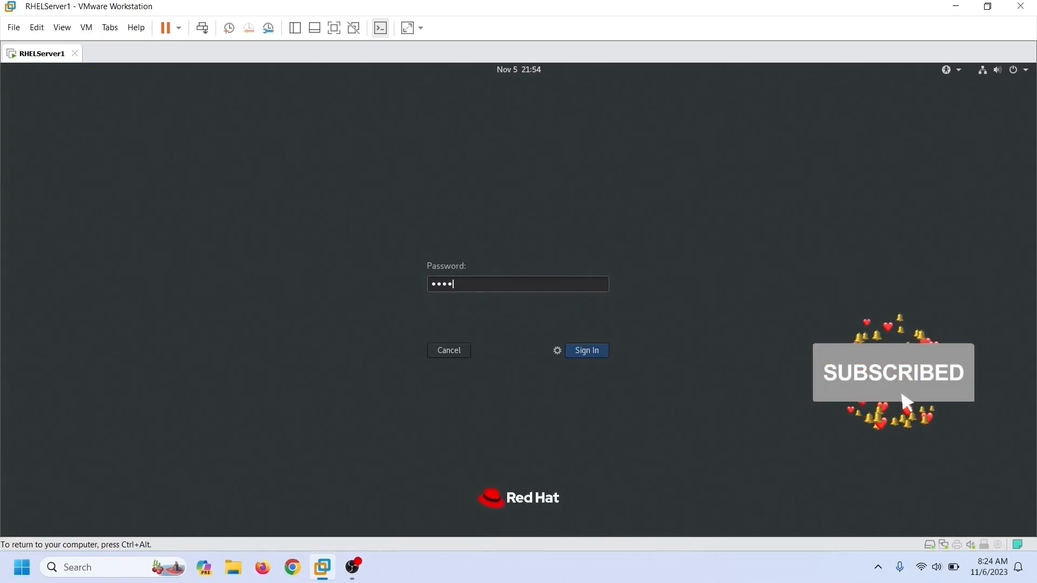
key("Return")
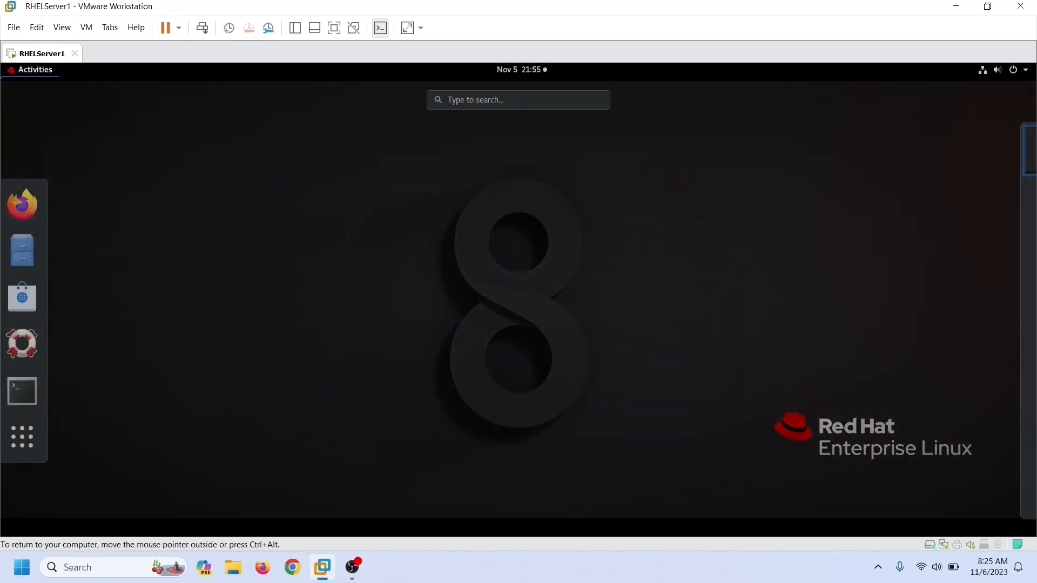
Step: Run lsblk in a terminal to confirm only the 30G nvme0n1 disk remains, then power off the guest
left_click(26, 390)
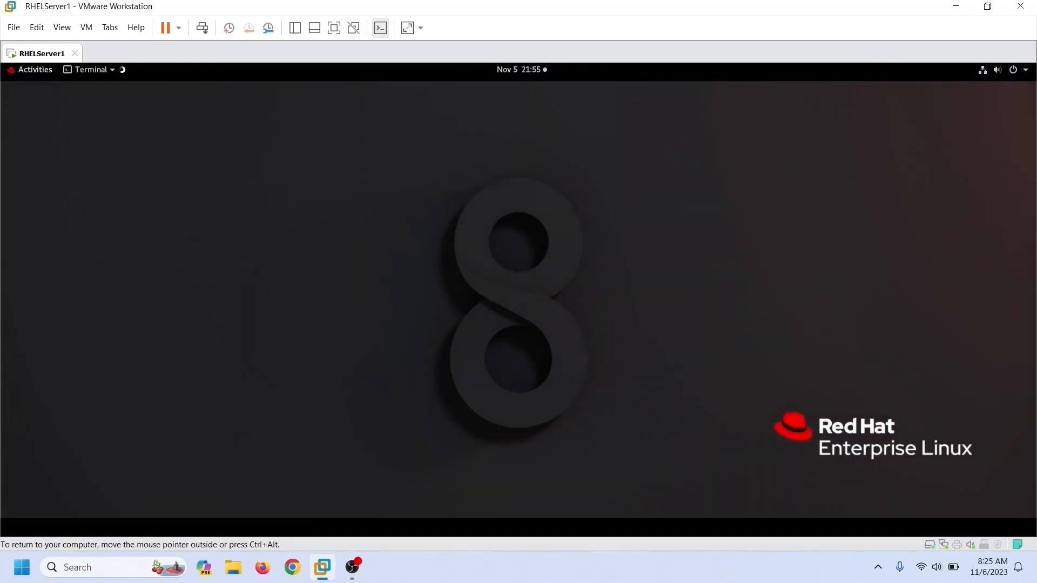
type("lsb")
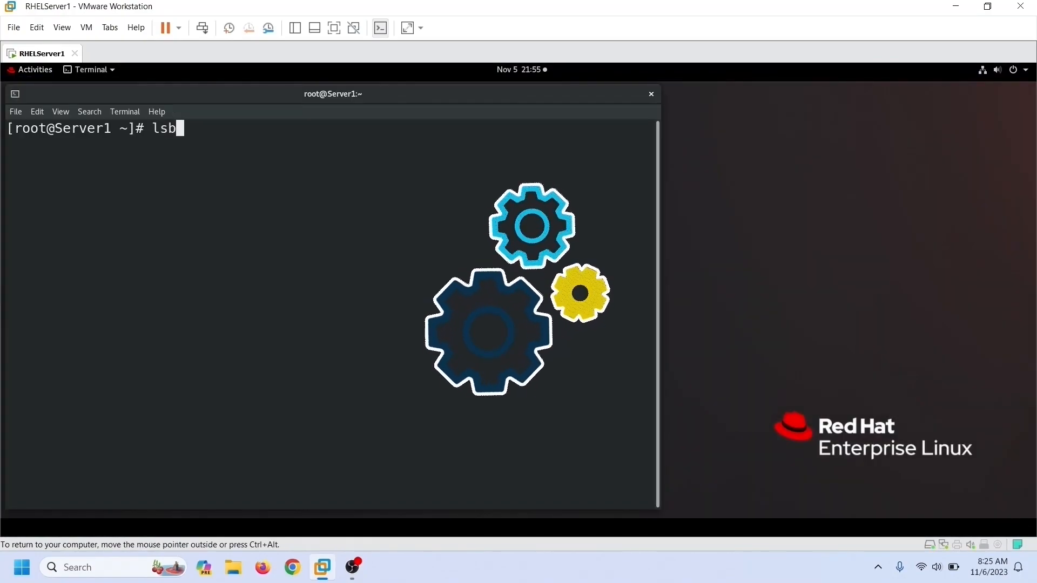
type("lk")
key("Return")
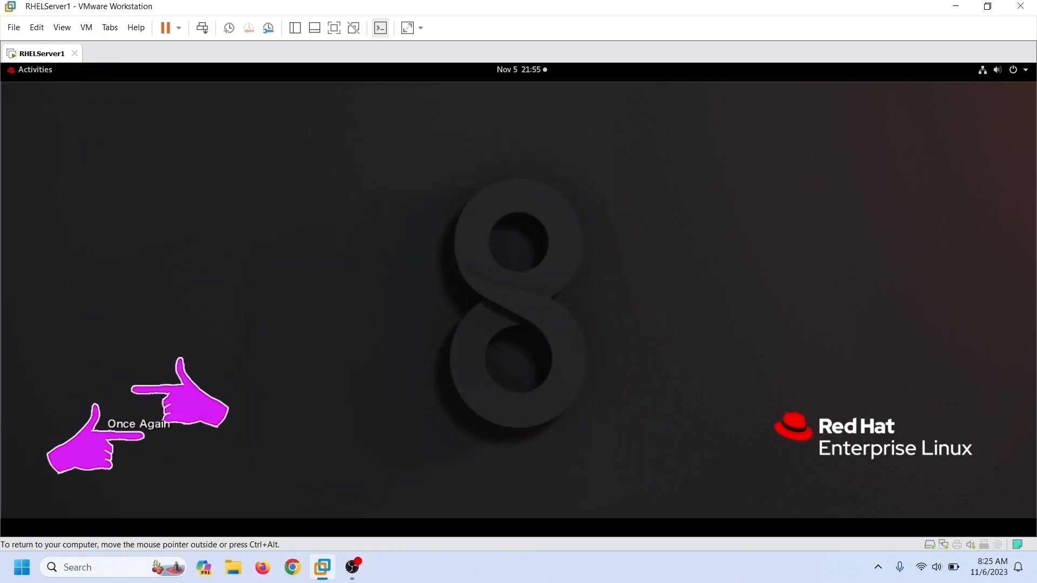
left_click(995, 196)
left_click(612, 339)
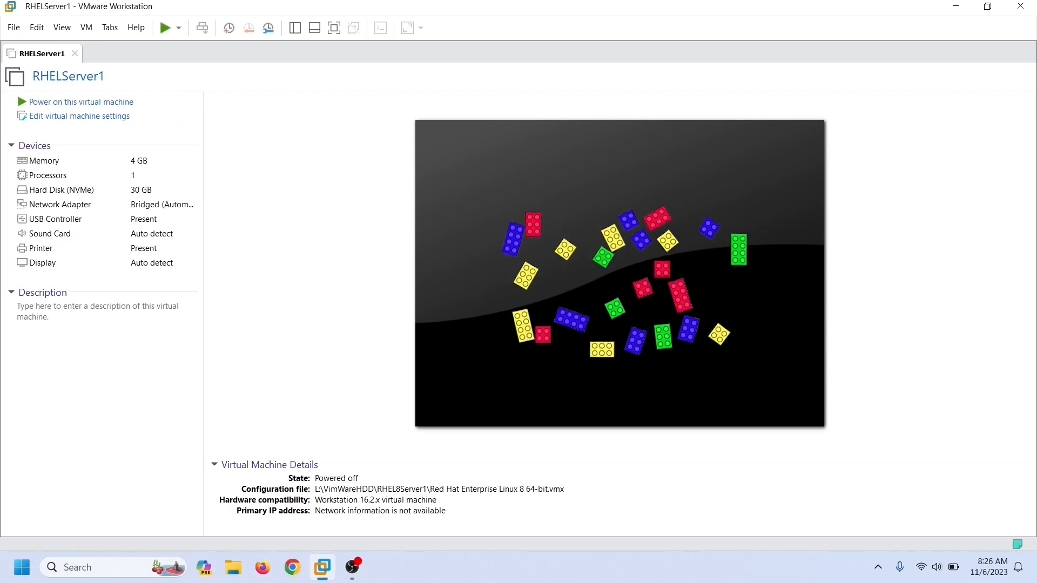